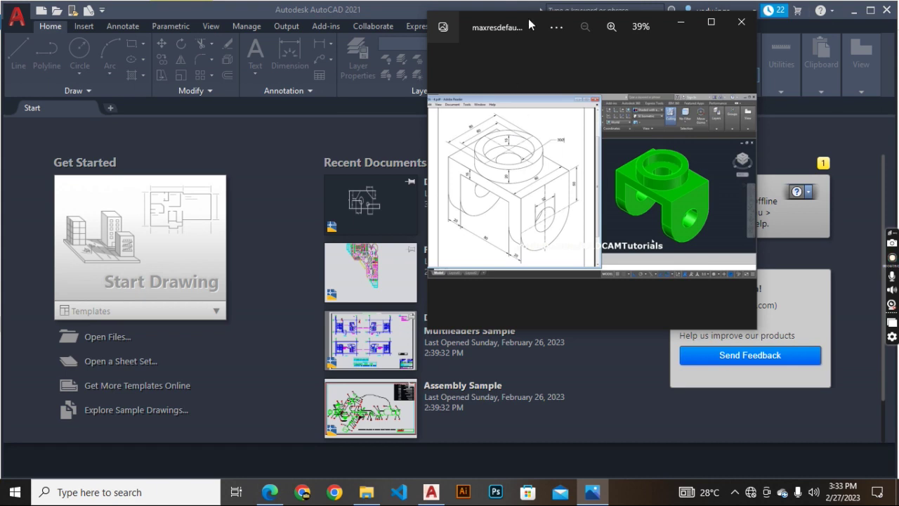
Move the Photos reference picture aside and minimize it to reveal AutoCAD's start page.
mouse_move(528, 18)
left_mouse_down()
mouse_move(418, 132)
mouse_move(617, 87)
mouse_move(525, 140)
mouse_move(463, 248)
mouse_move(500, 128)
left_mouse_up()
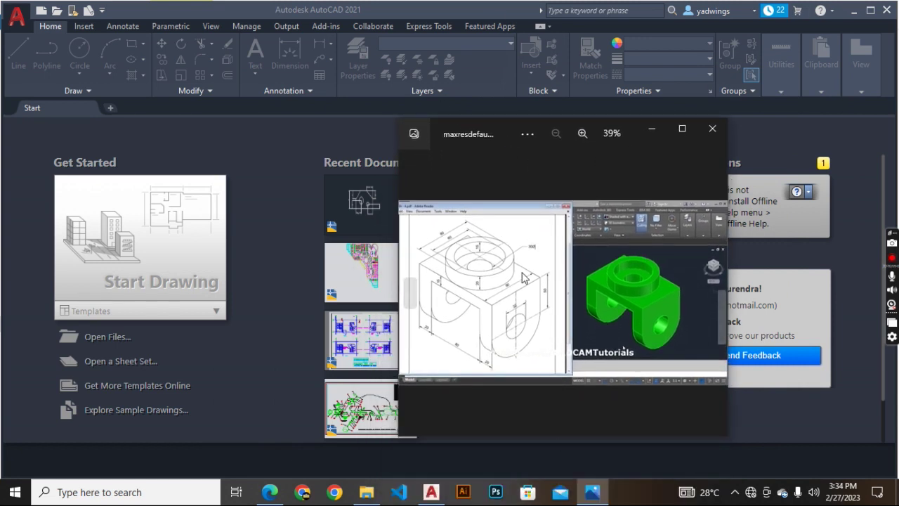
left_click(592, 492)
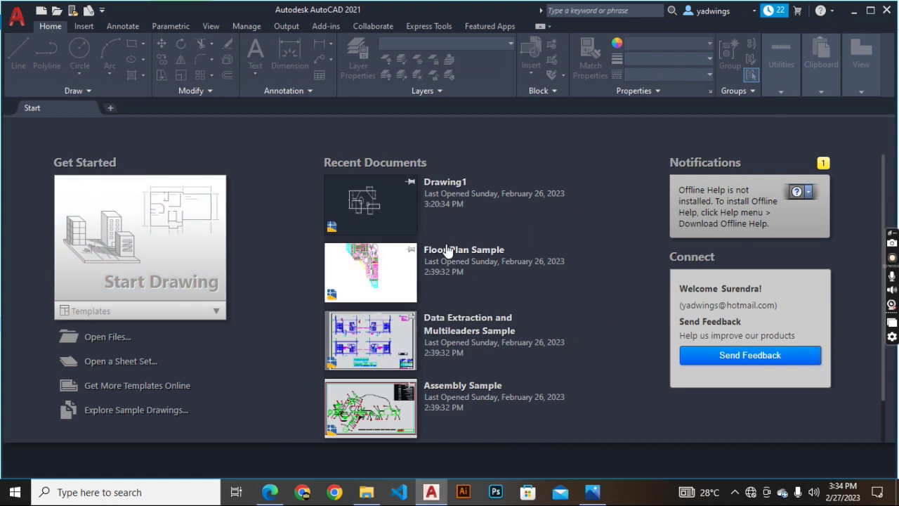
scroll(134, 330, "down", 1)
scroll(156, 377, "up", 1)
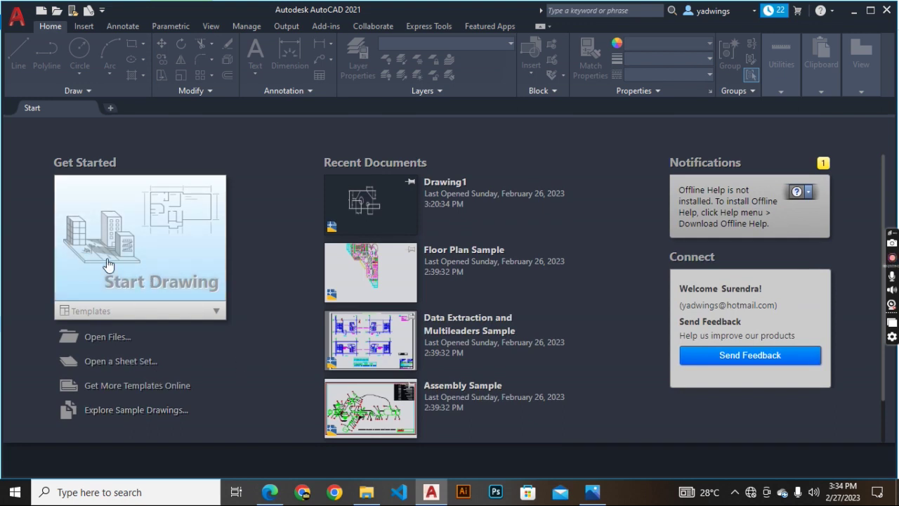
scroll(225, 239, "down", 1)
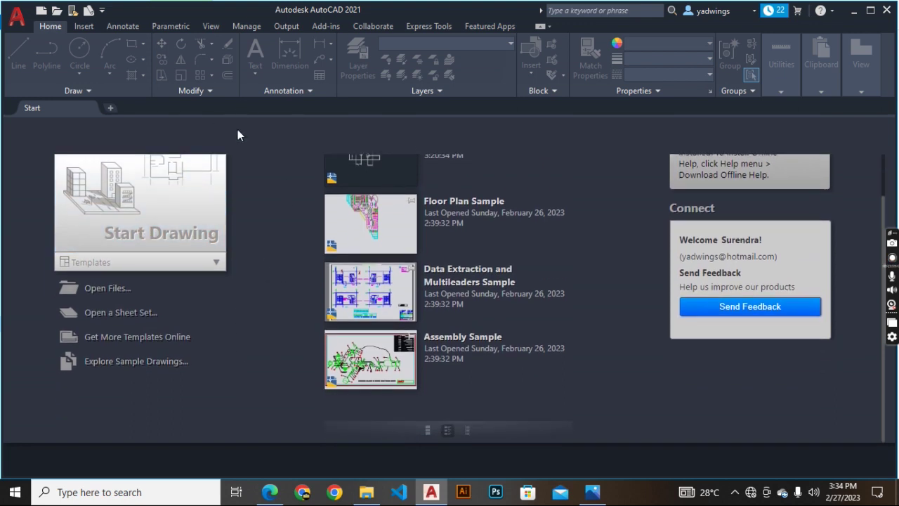
scroll(236, 211, "up", 1)
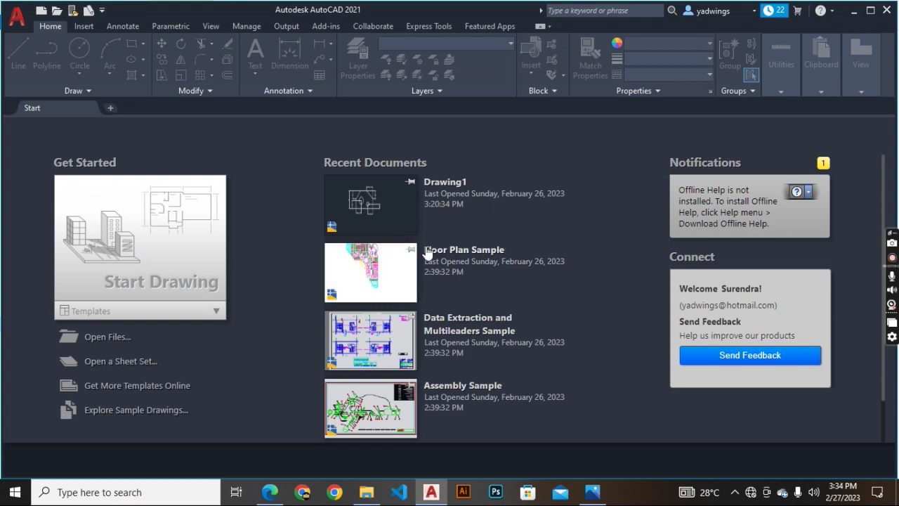
scroll(370, 274, "down", 1)
scroll(372, 205, "up", 1)
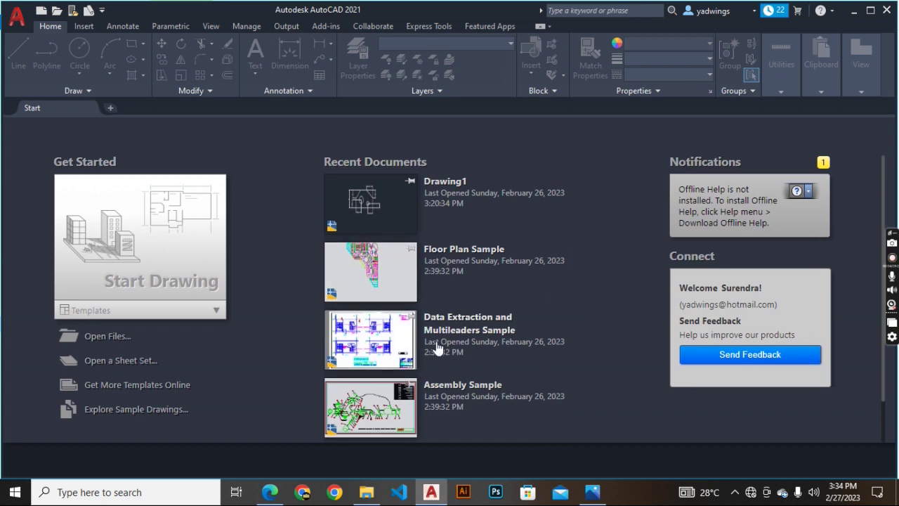
scroll(348, 330, "down", 1)
scroll(347, 318, "up", 1)
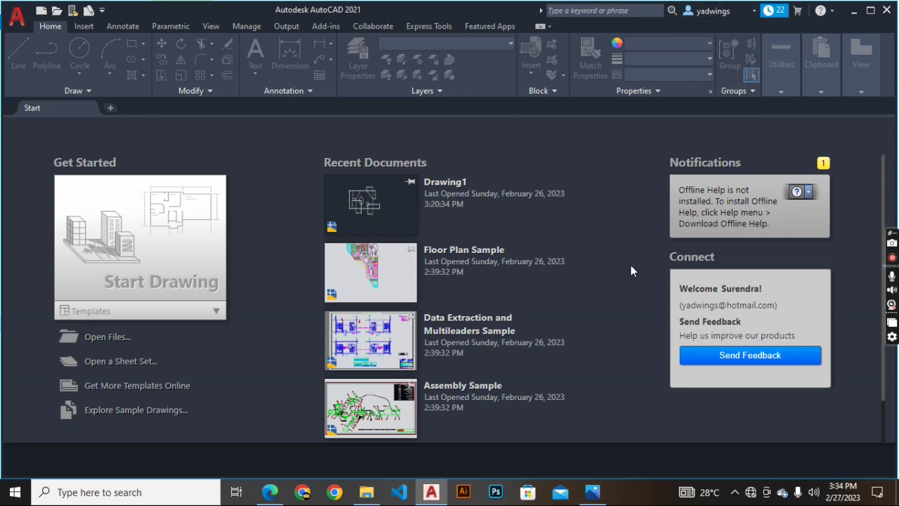
scroll(145, 365, "down", 1)
scroll(211, 281, "up", 1)
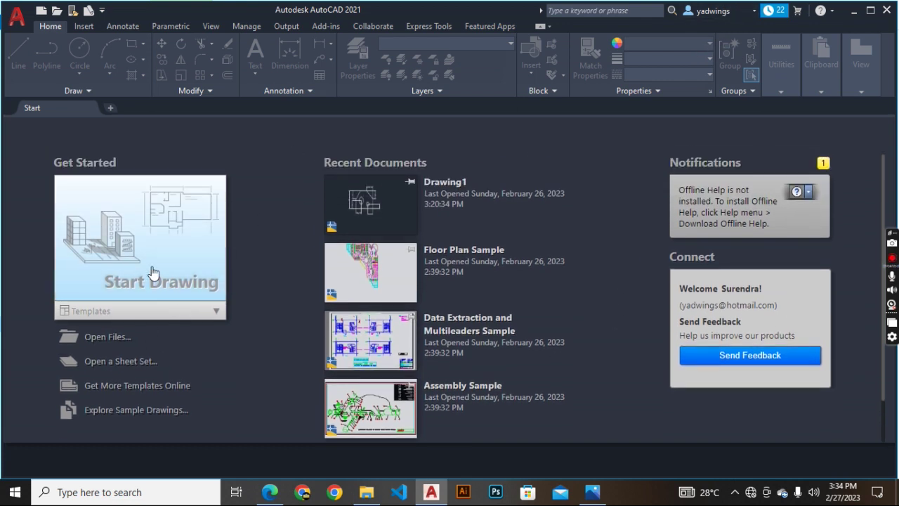
left_click(153, 273)
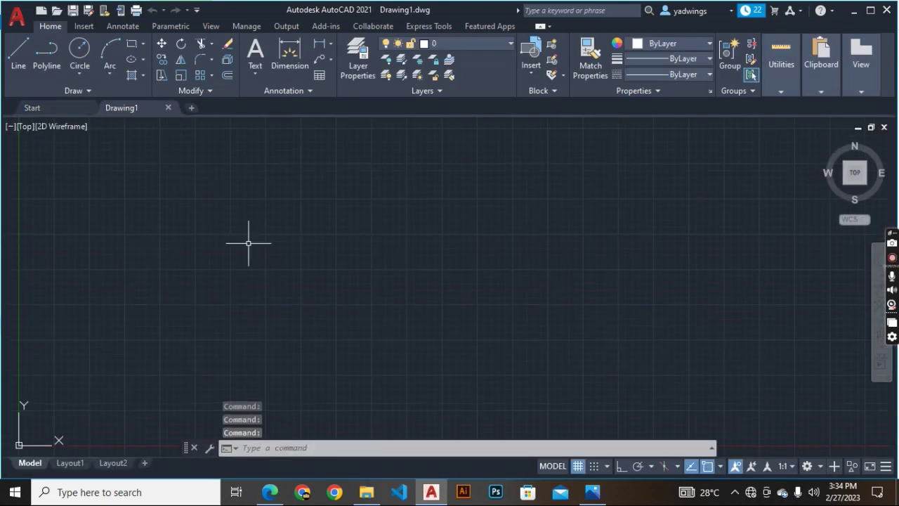
Zoom out and pan Drawing1 so the origin sits lower left, then enter UN for units.
scroll(242, 211, "down", 2)
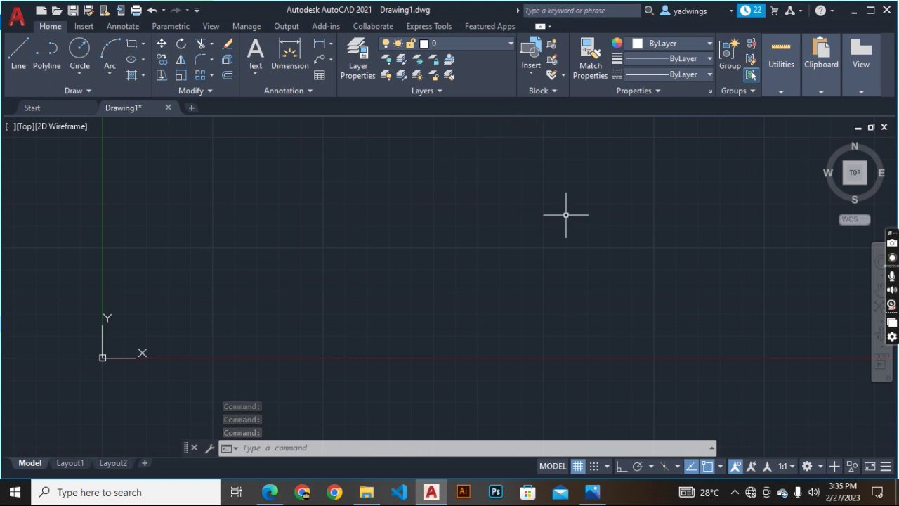
scroll(245, 252, "down", 2)
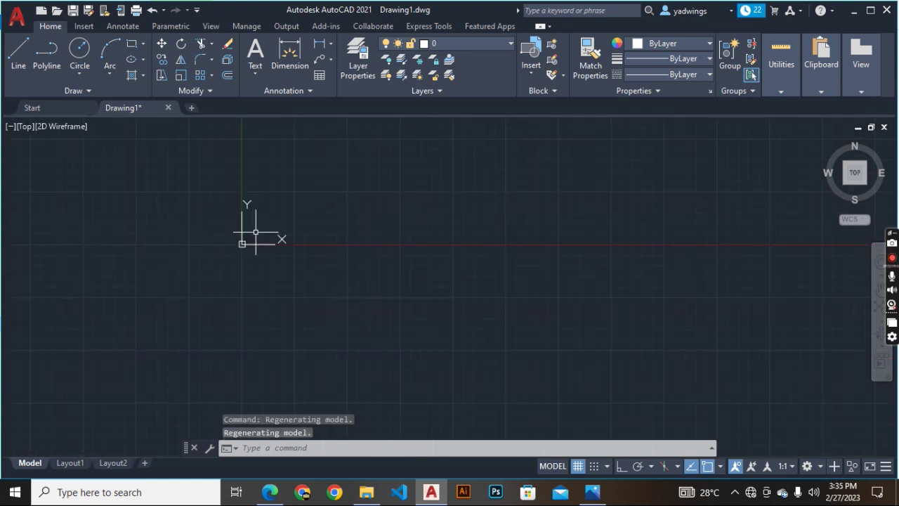
mouse_move(273, 220)
middle_mouse_down()
mouse_move(233, 310)
mouse_move(200, 254)
middle_mouse_up()
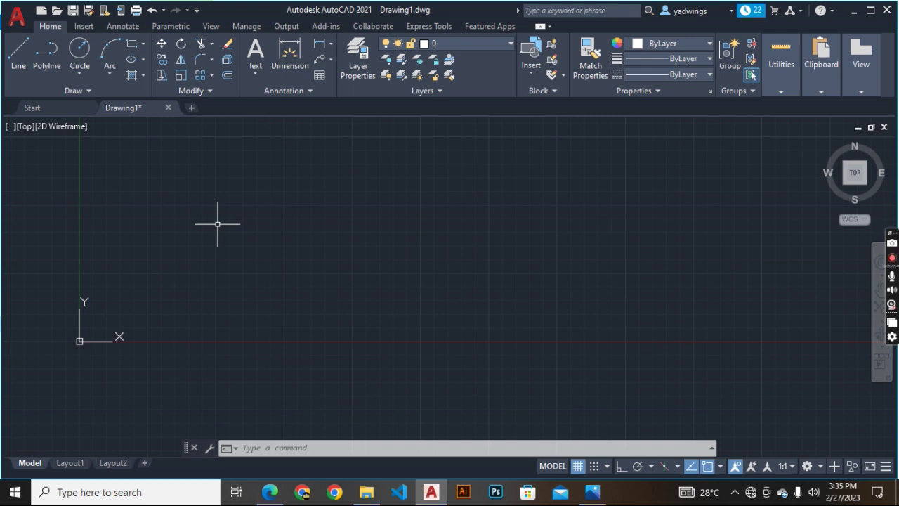
type("U")
type("N")
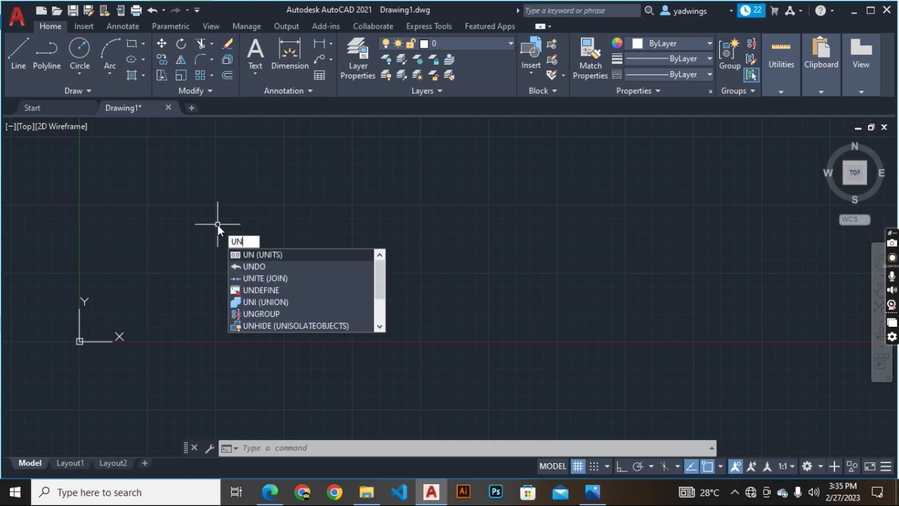
Set the Drawing Units insertion scale to Millimeters and confirm.
key("Return")
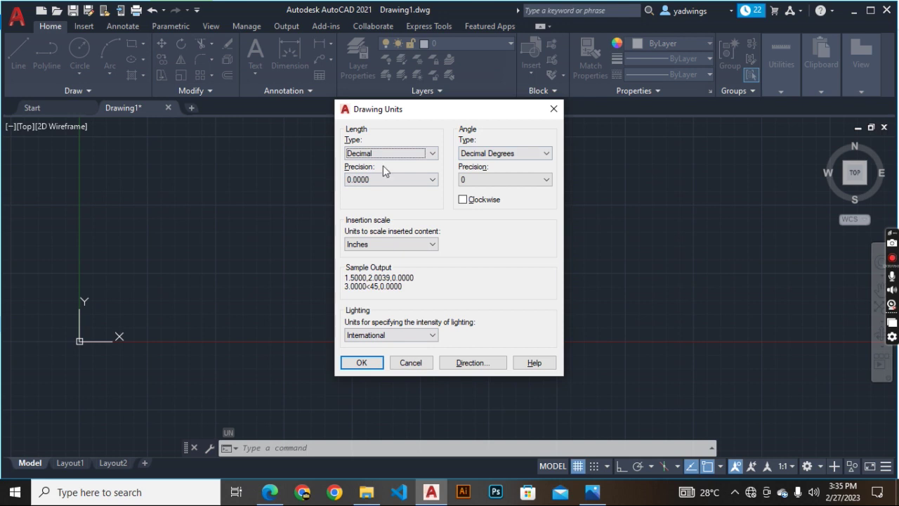
left_click(416, 247)
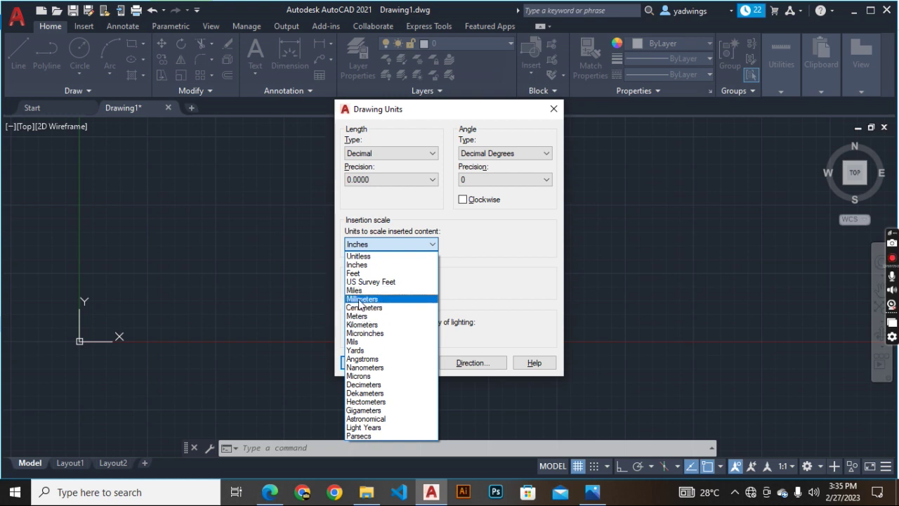
left_click(360, 299)
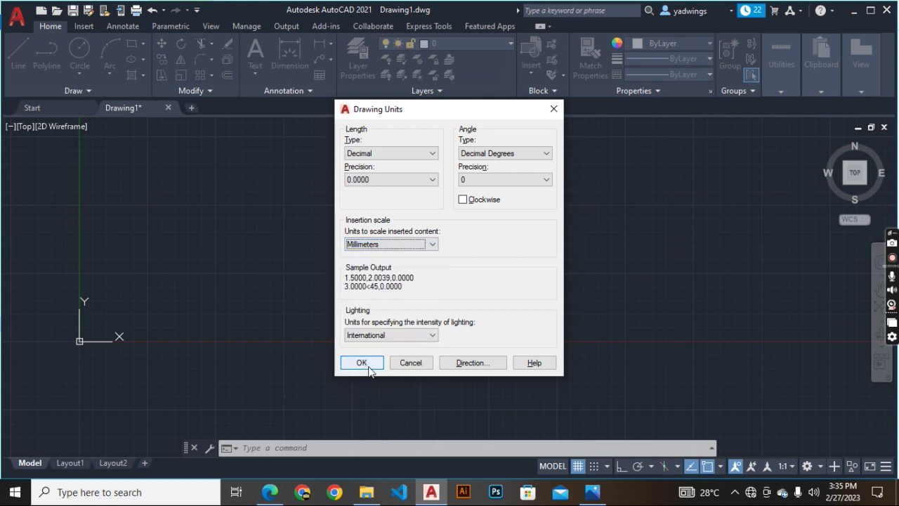
left_click(361, 362)
scroll(262, 260, "up", 1)
scroll(262, 260, "down", 3)
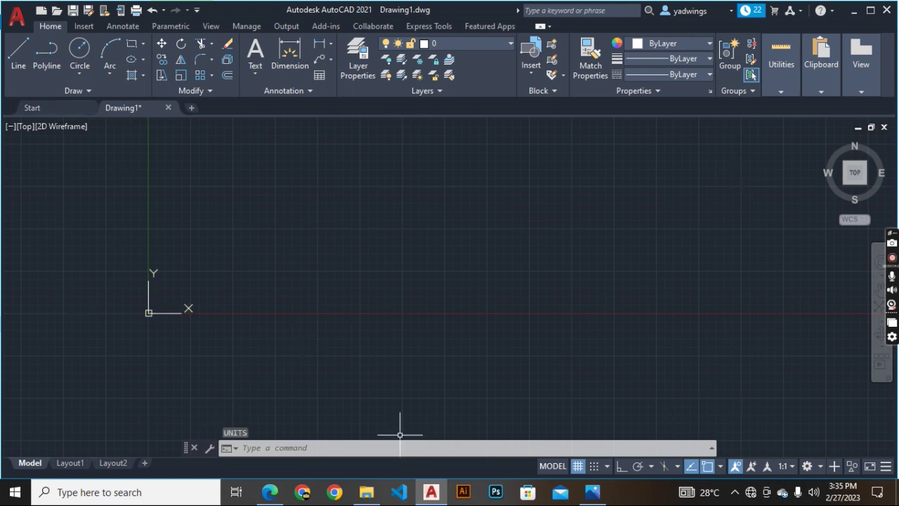
Start LIMITS with a 0,0 lower-left corner, then cancel the mistyped upper corner.
type("L")
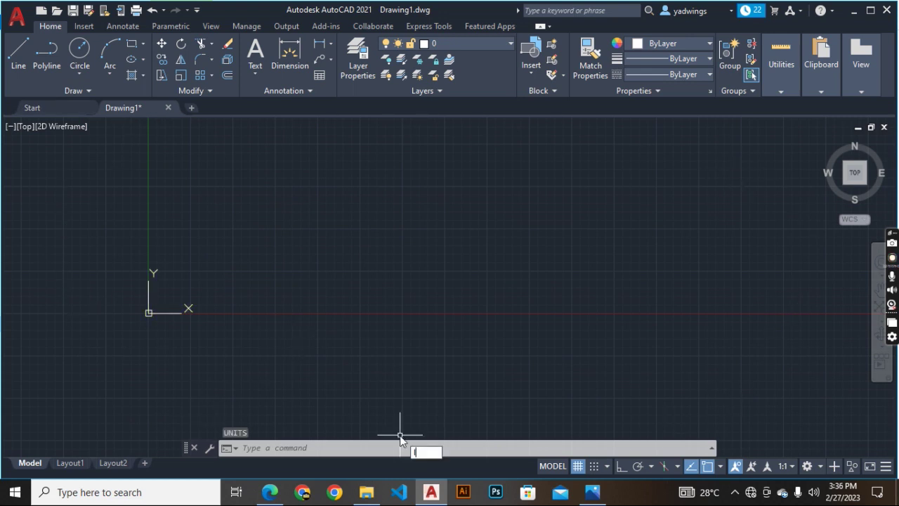
type("IM")
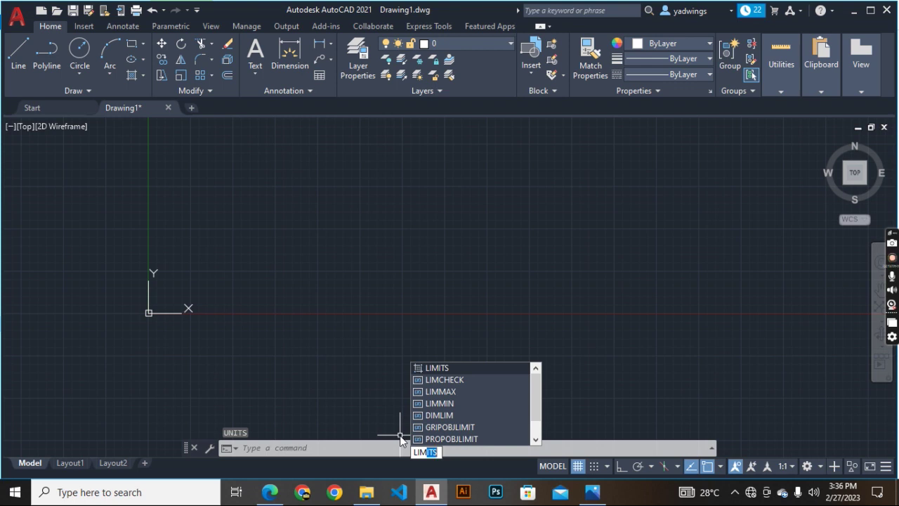
key("Return")
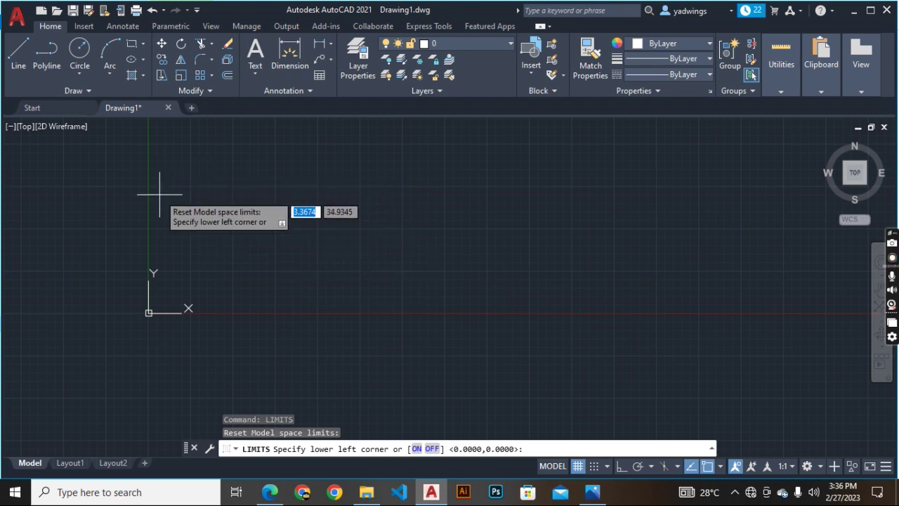
type("100")
key("Tab")
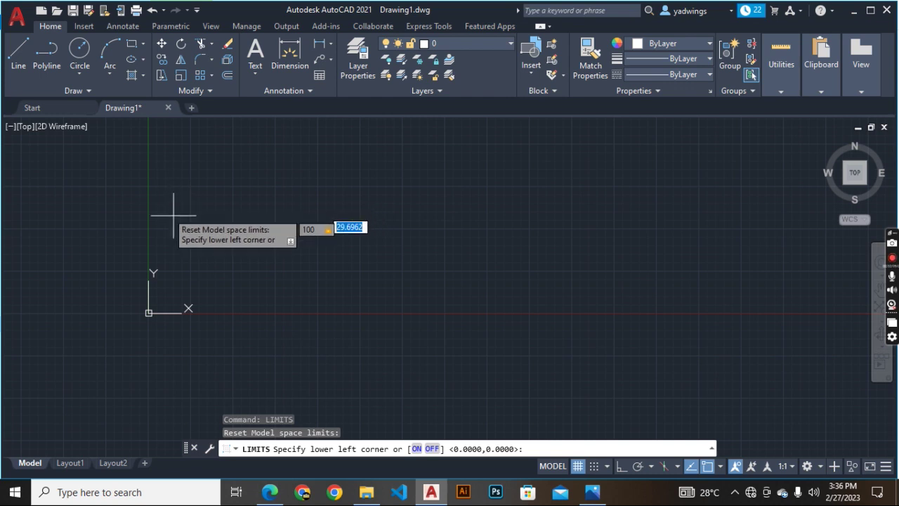
key("Left")
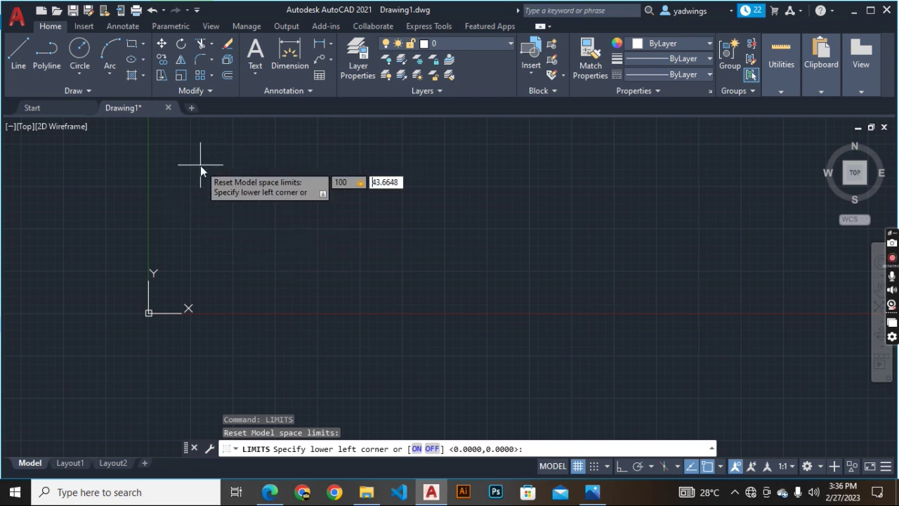
key("Tab")
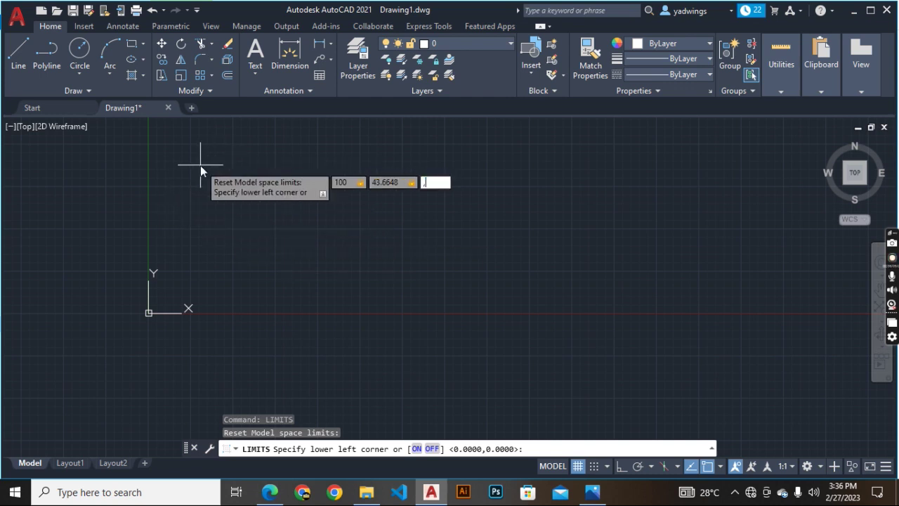
key("Return")
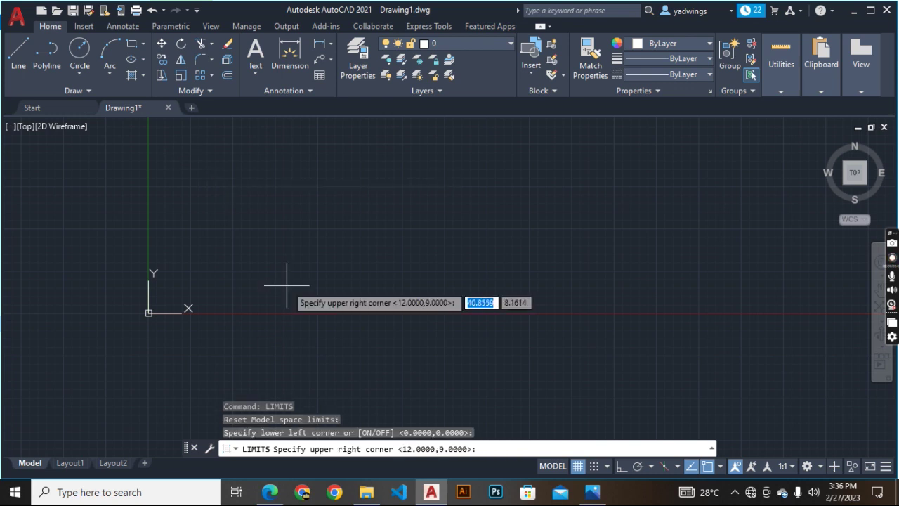
type("1")
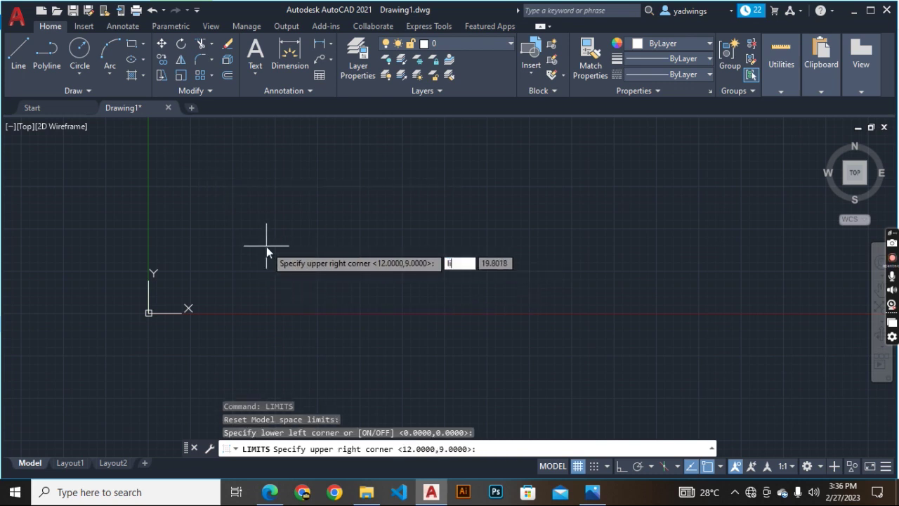
key("Escape")
key("Escape")
key("Escape")
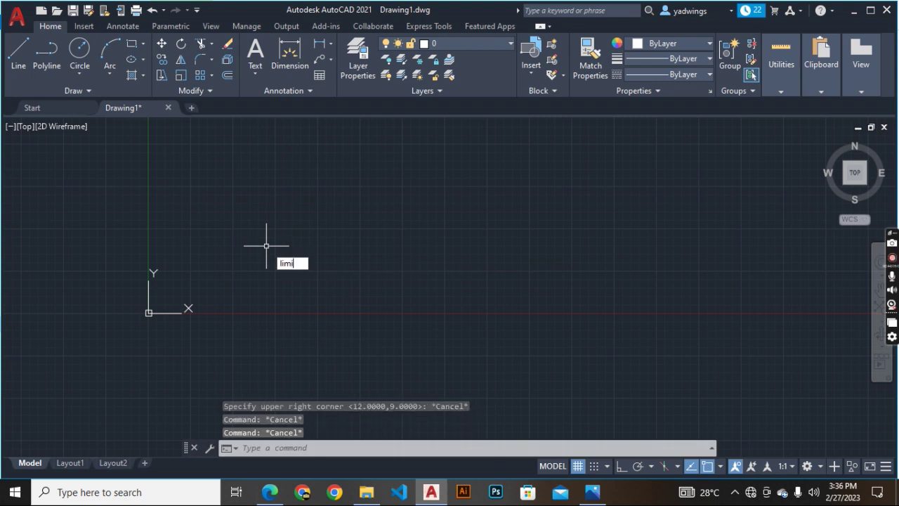
Rerun LIMITS with lower-left corner 0,0 and upper-right corner 100,100.
key("Return")
type("0")
key("Tab")
type("0")
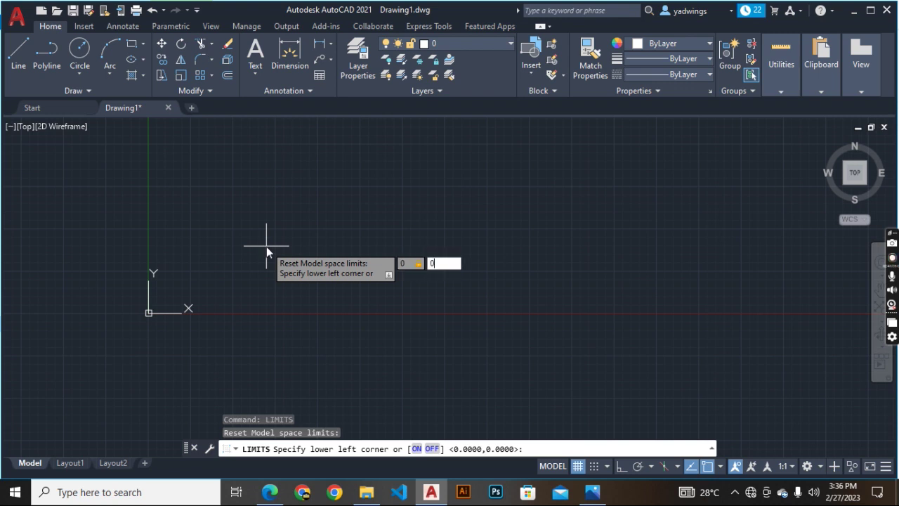
key("Return")
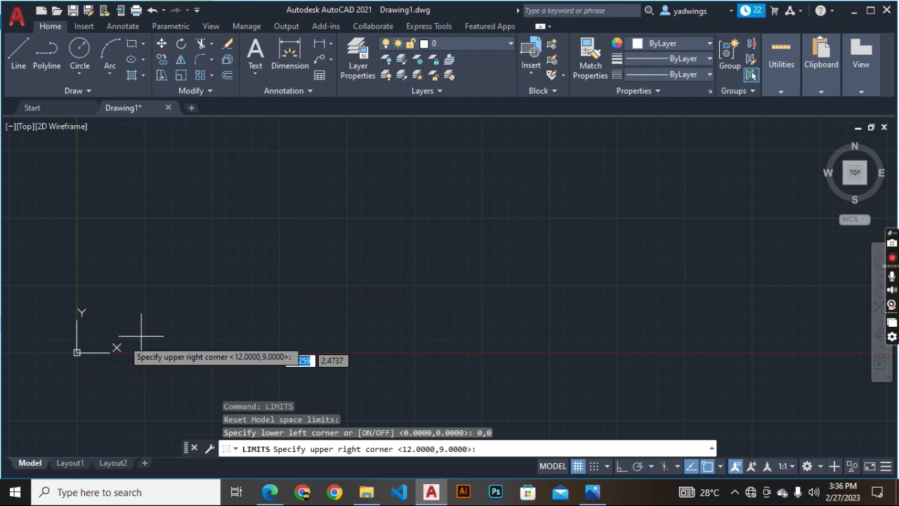
type("10")
key("Tab")
type("1")
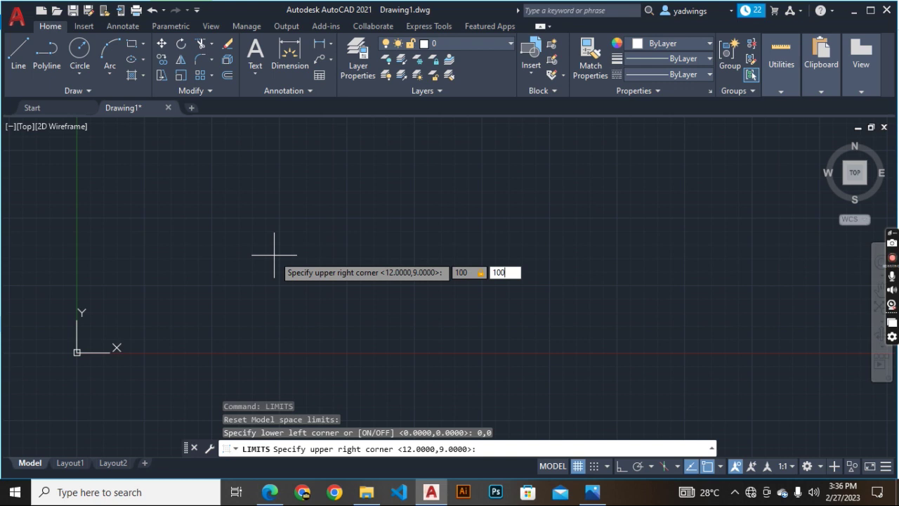
key("Return")
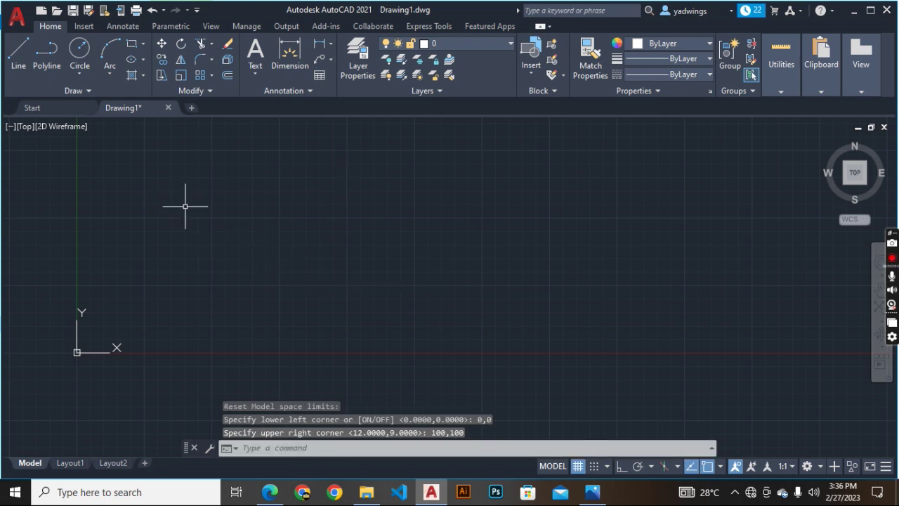
scroll(201, 201, "down", 6)
Run ZOOM All so the full 0,0–100,100 limits fill the view.
middle_click(201, 201)
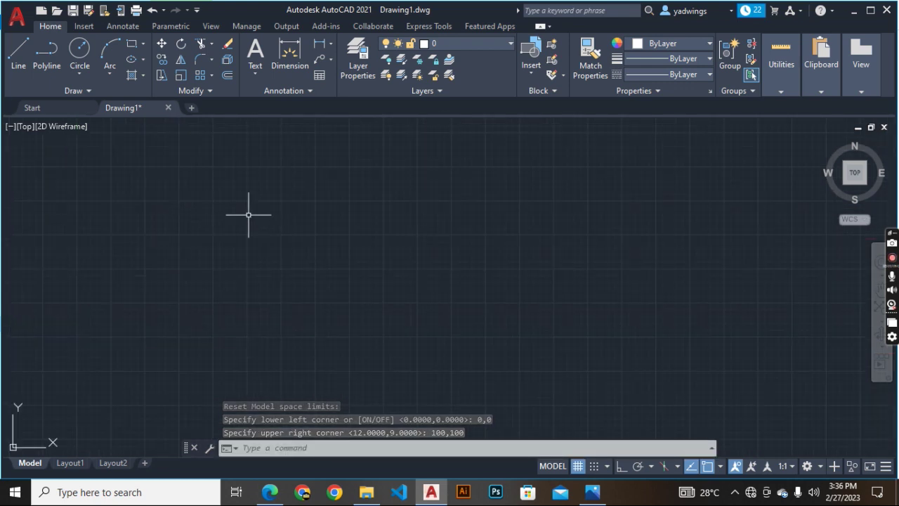
scroll(248, 215, "down", 3)
scroll(247, 211, "up", 2)
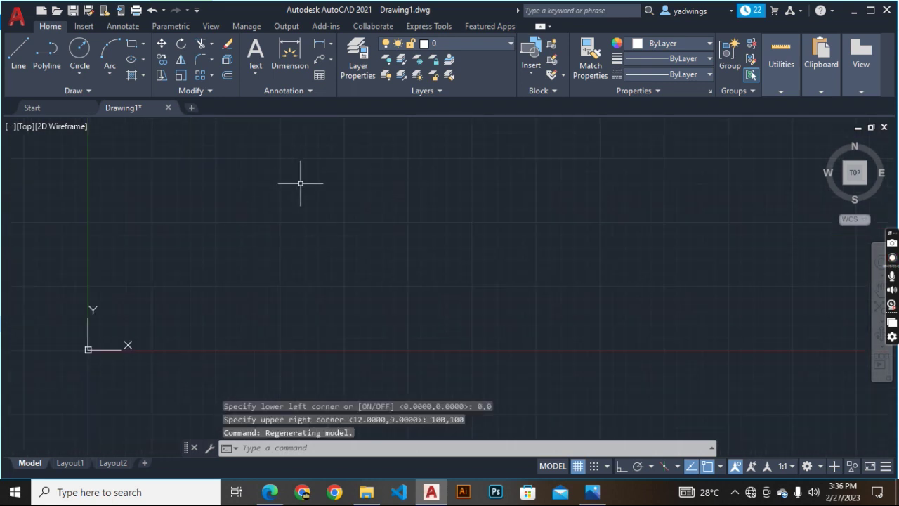
type("z")
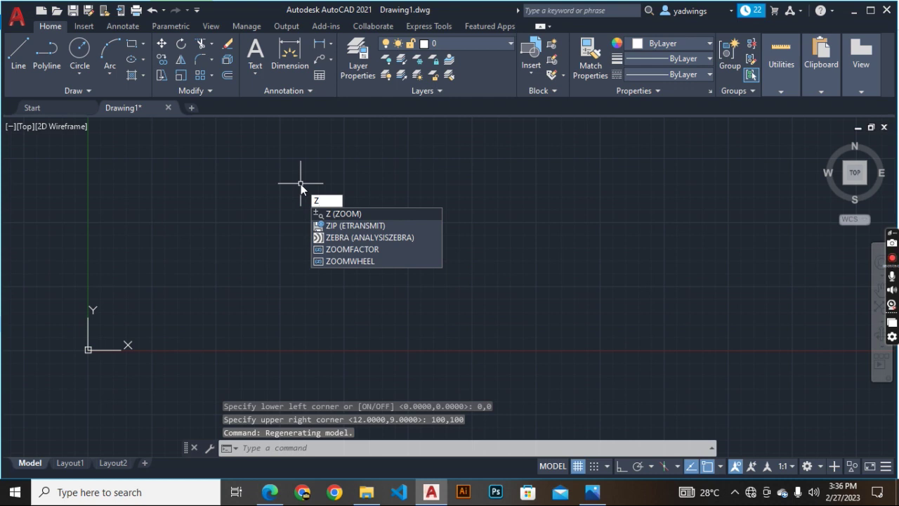
key("Return")
type("a")
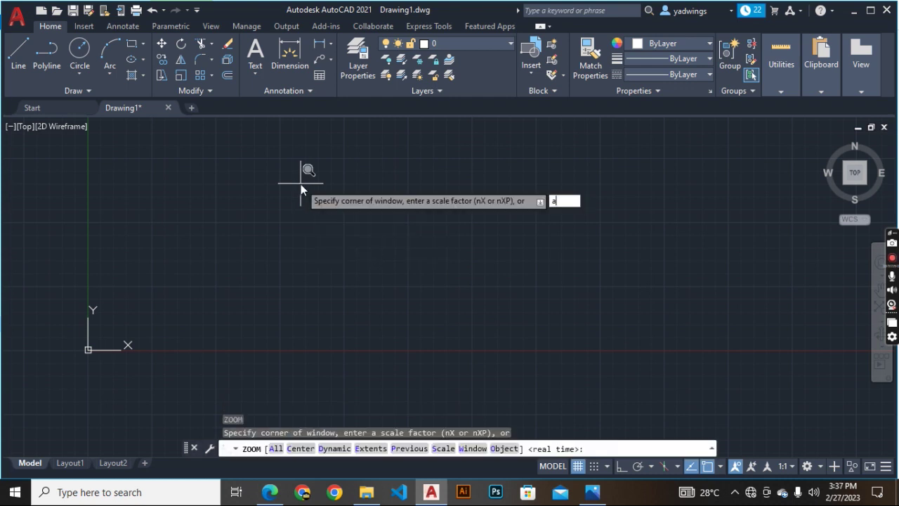
key("Return")
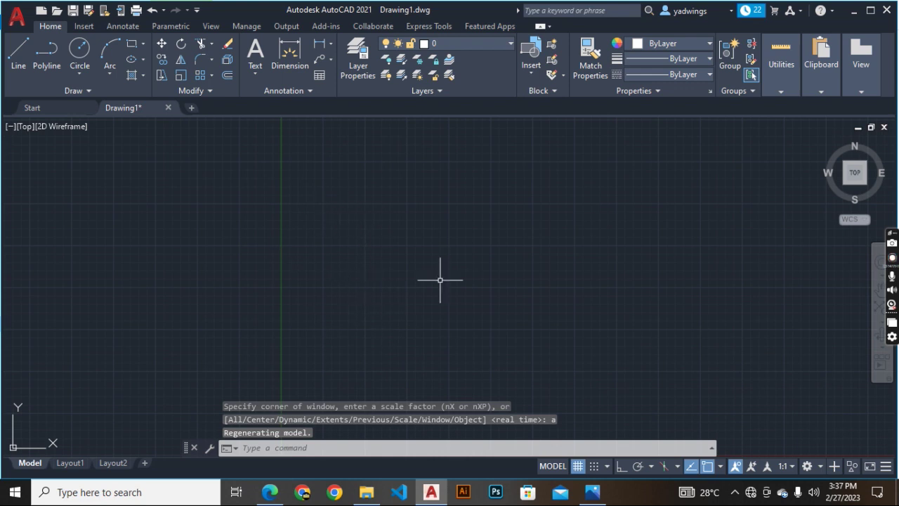
Draw the connected straight-line test outline with the Line tool.
left_click(8, 61)
left_click(339, 279)
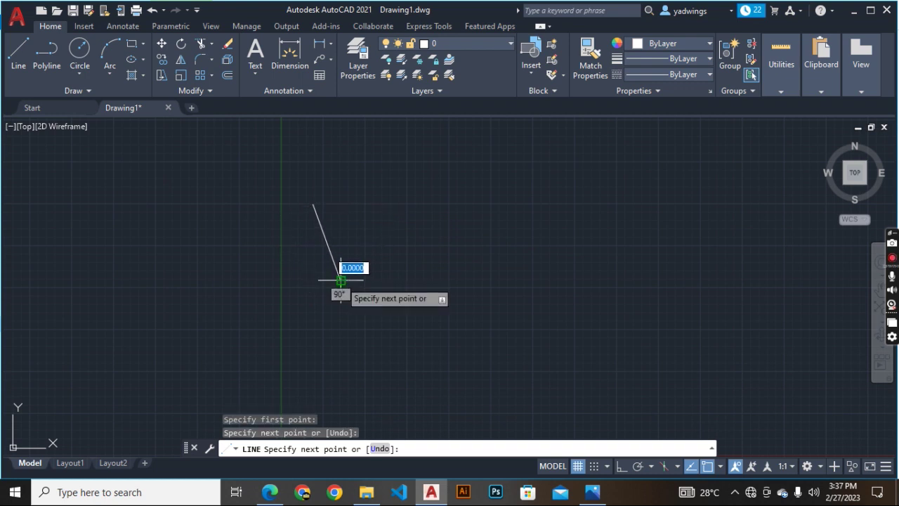
left_click(419, 280)
left_click(384, 255)
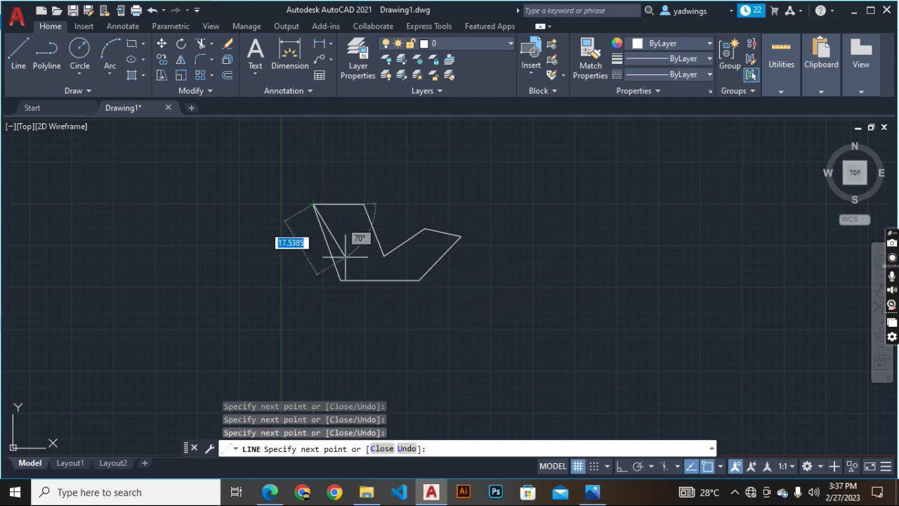
key("Escape")
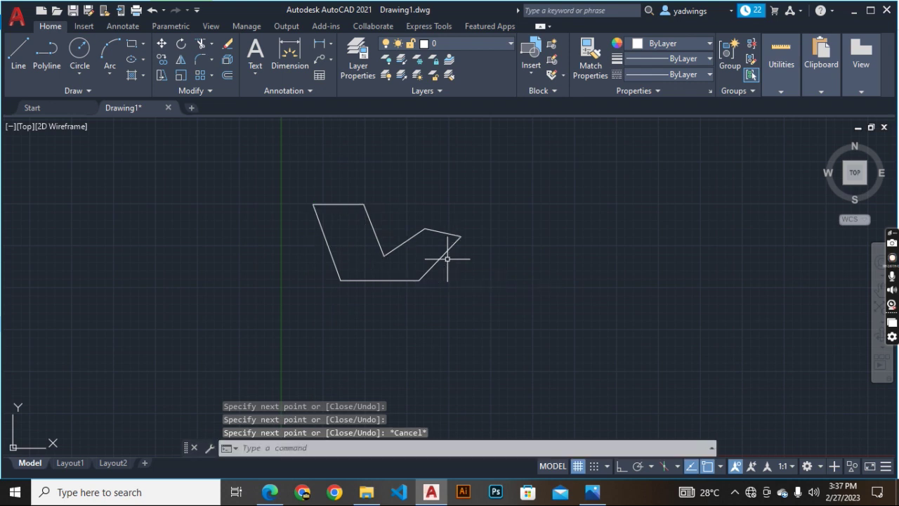
Pan the view, then ZOOM All to bring the whole outline back on screen.
scroll(403, 261, "up", 4)
scroll(415, 245, "down", 5)
scroll(469, 264, "down", 2)
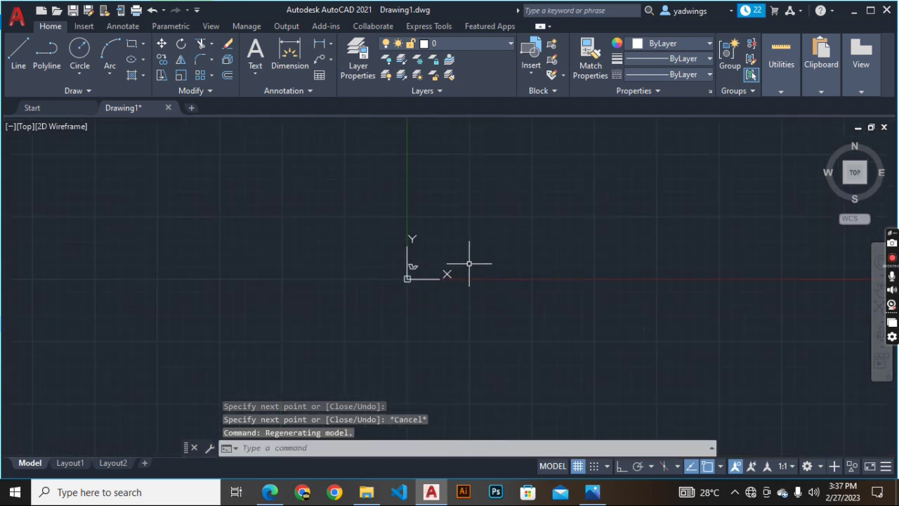
middle_click_drag(193, 266, 561, 285)
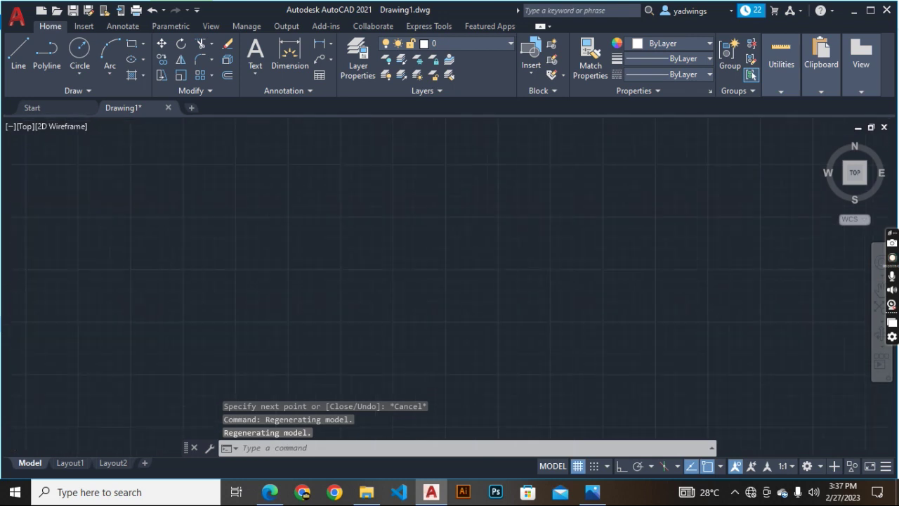
type("z")
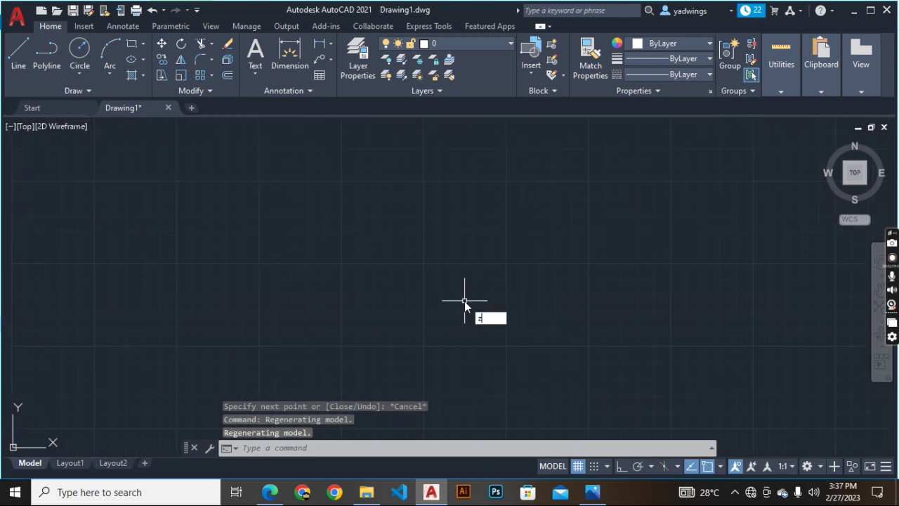
key("Return")
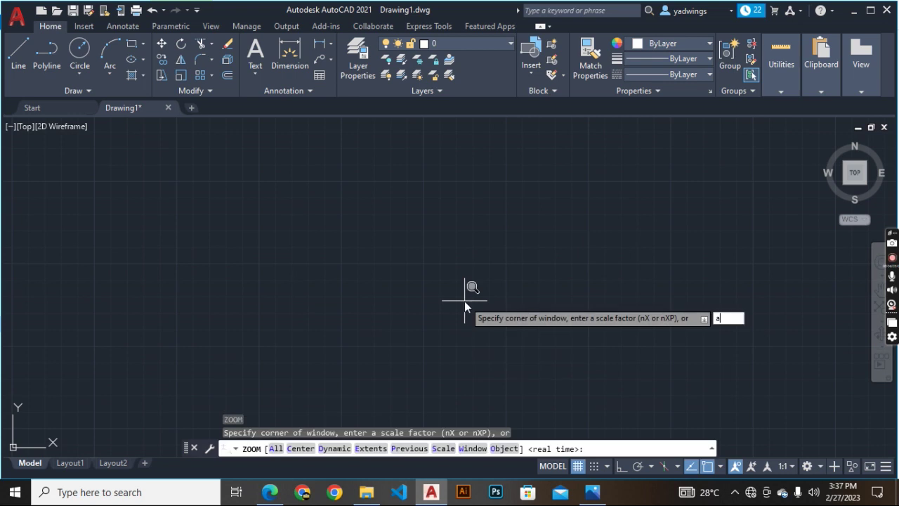
key("Return")
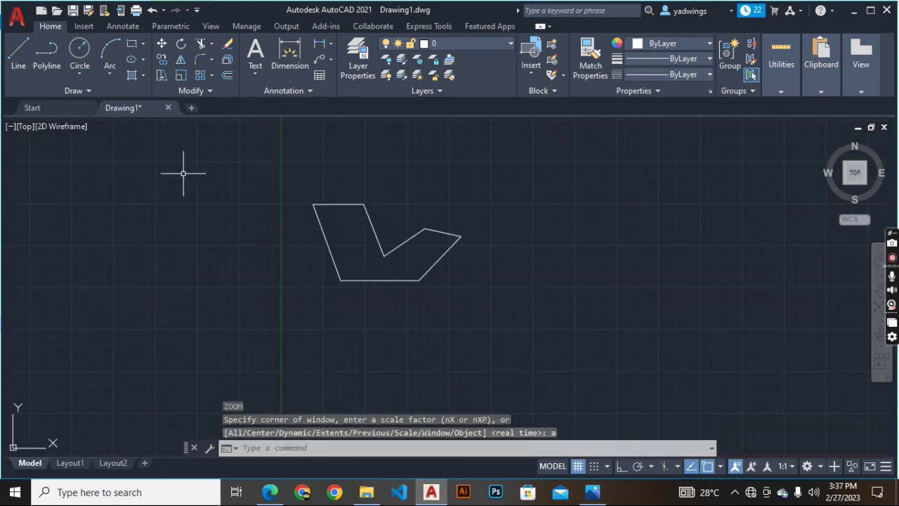
Dimension the outline's top-to-bottom height, placing the 99.5946 vertical dimension to its left.
left_click(294, 68)
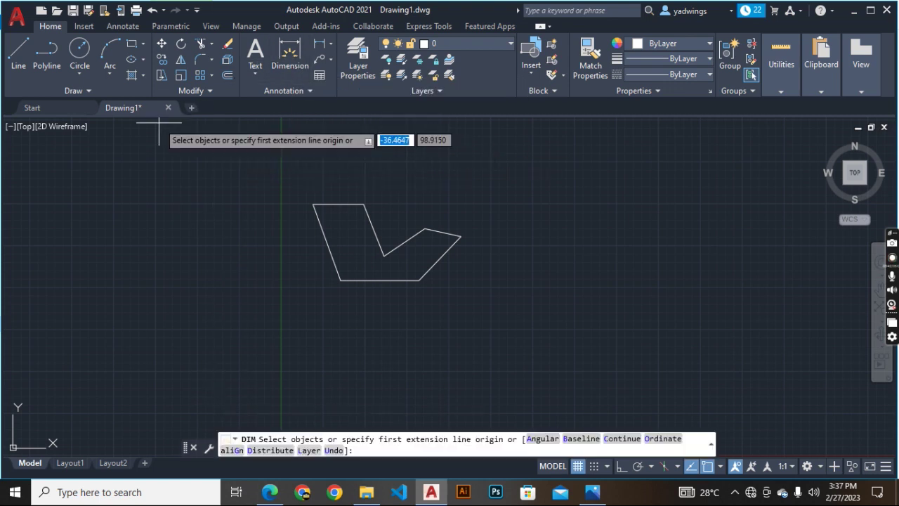
left_click(160, 123)
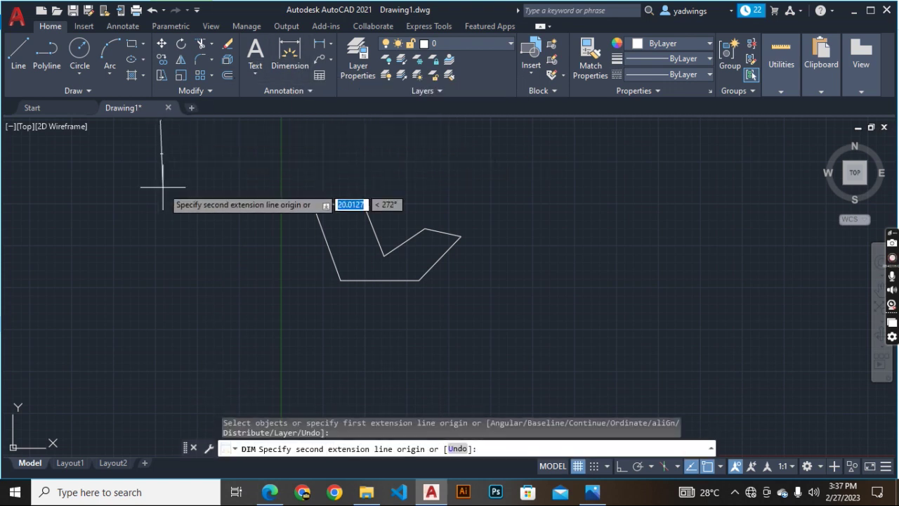
left_click(160, 287)
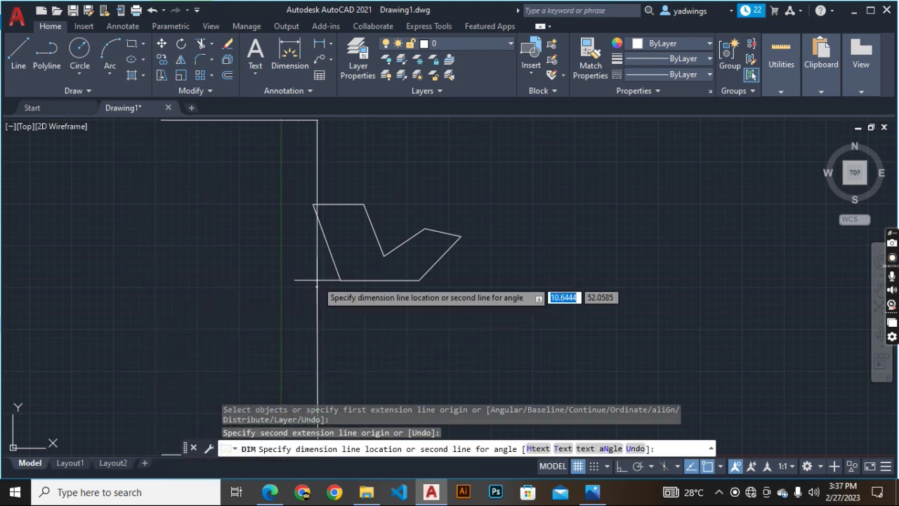
left_click(246, 288)
scroll(248, 287, "up", 3)
scroll(242, 251, "up", 3)
scroll(242, 251, "up", 5)
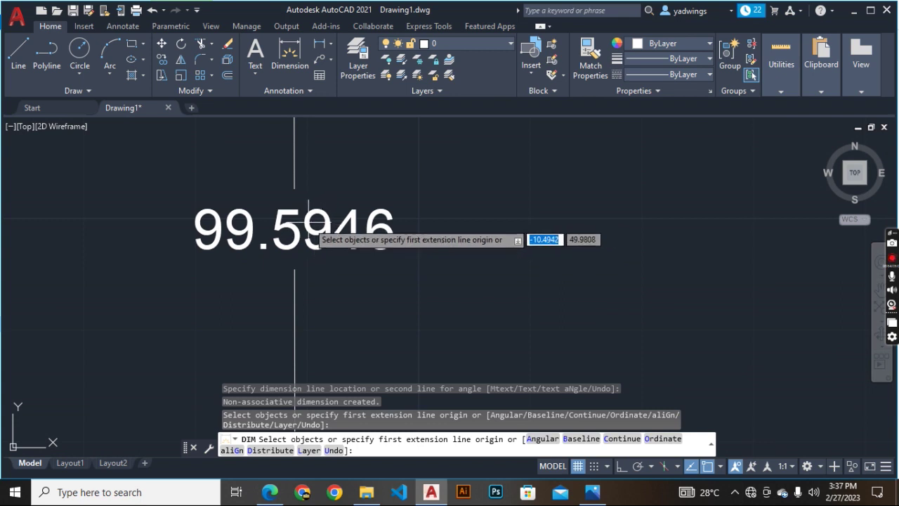
scroll(309, 235, "down", 5)
scroll(290, 237, "down", 3)
scroll(288, 236, "down", 2)
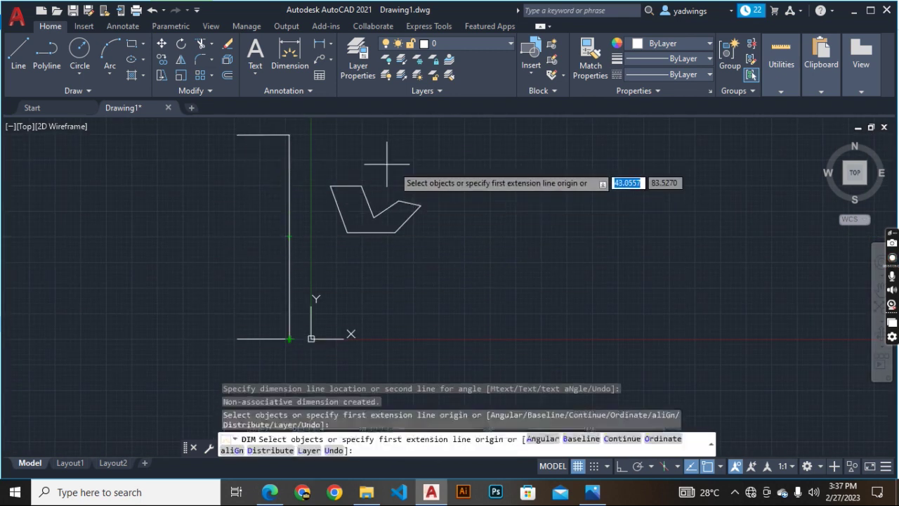
scroll(340, 265, "up", 2)
scroll(340, 265, "up", 2)
scroll(337, 267, "down", 7)
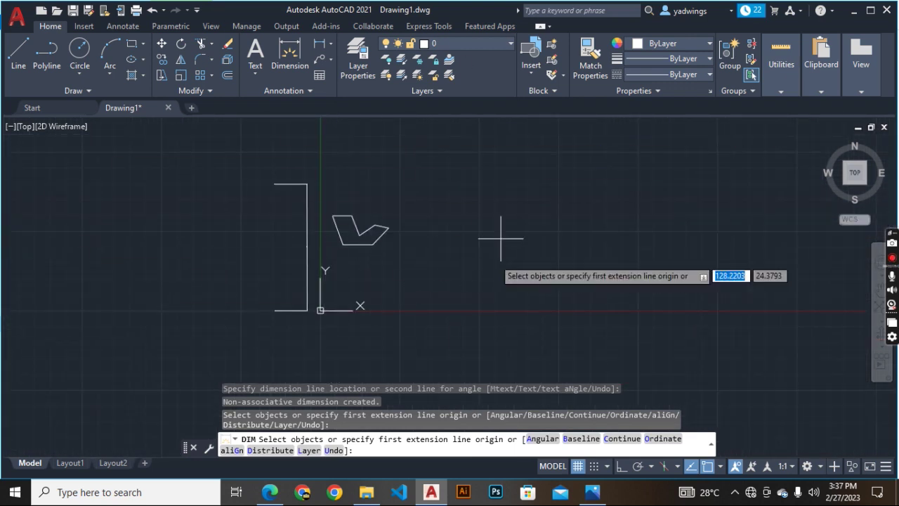